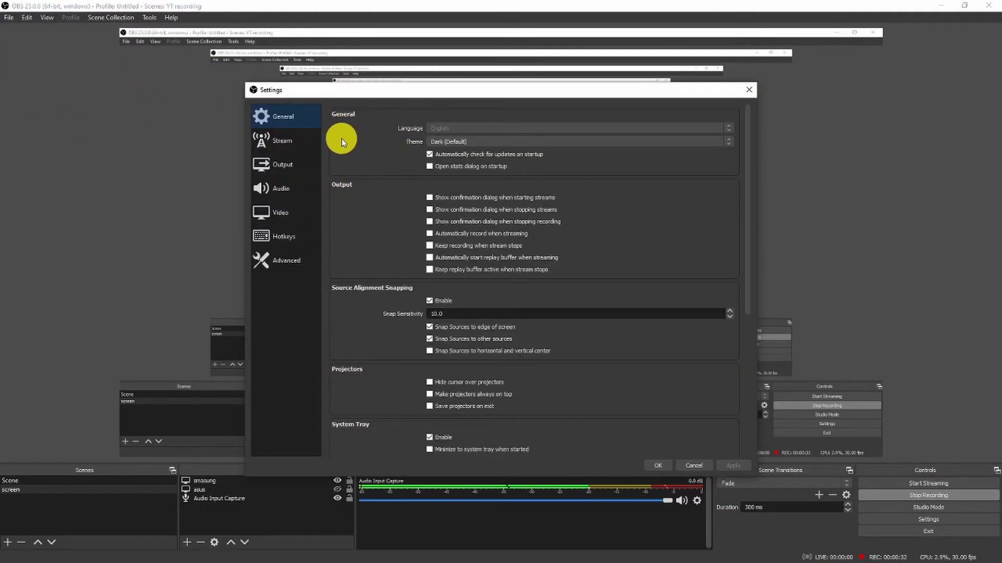
# Show the Output settings' Recording options to verify the recording format is mp4.
pyautogui.click(299, 164)
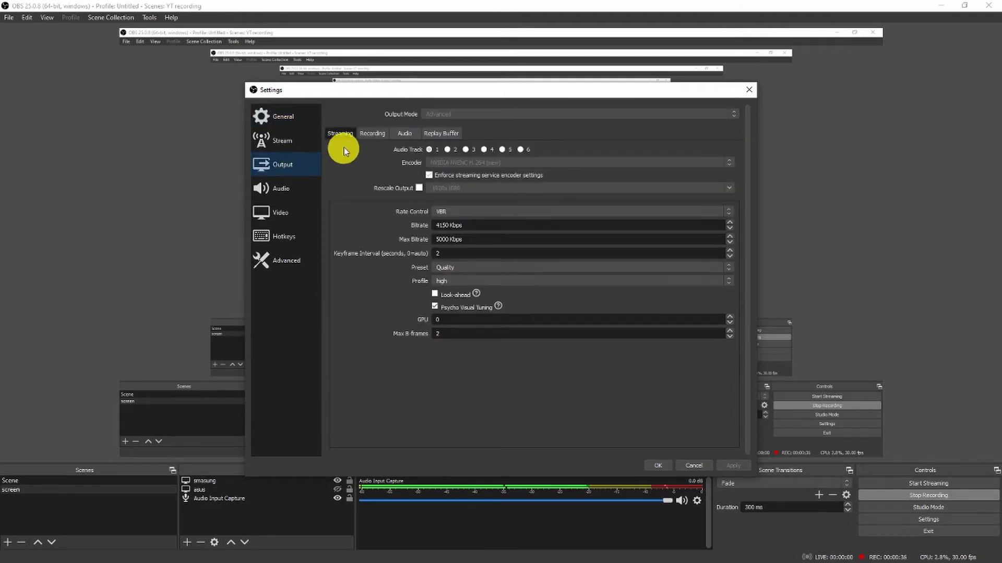
pyautogui.click(370, 134)
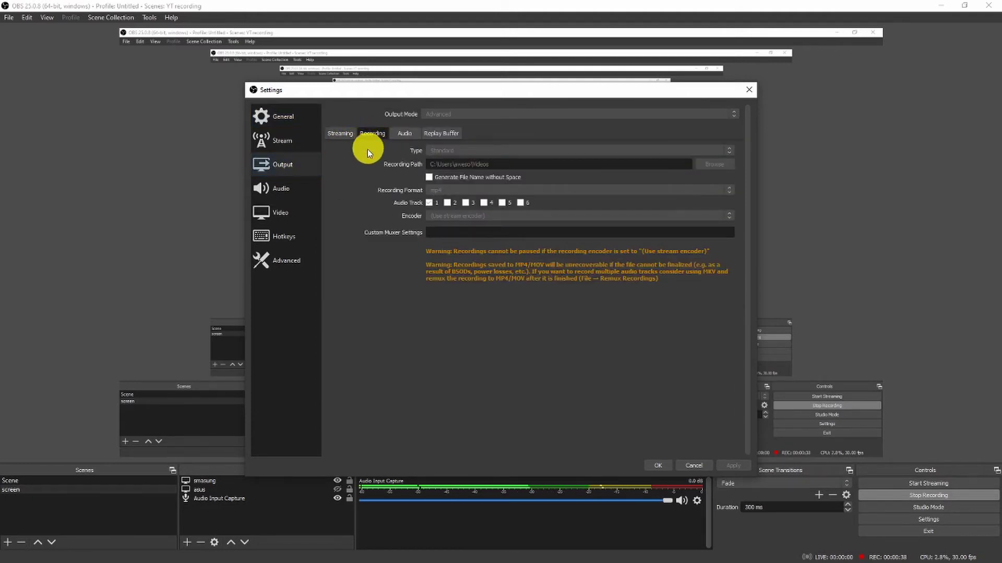